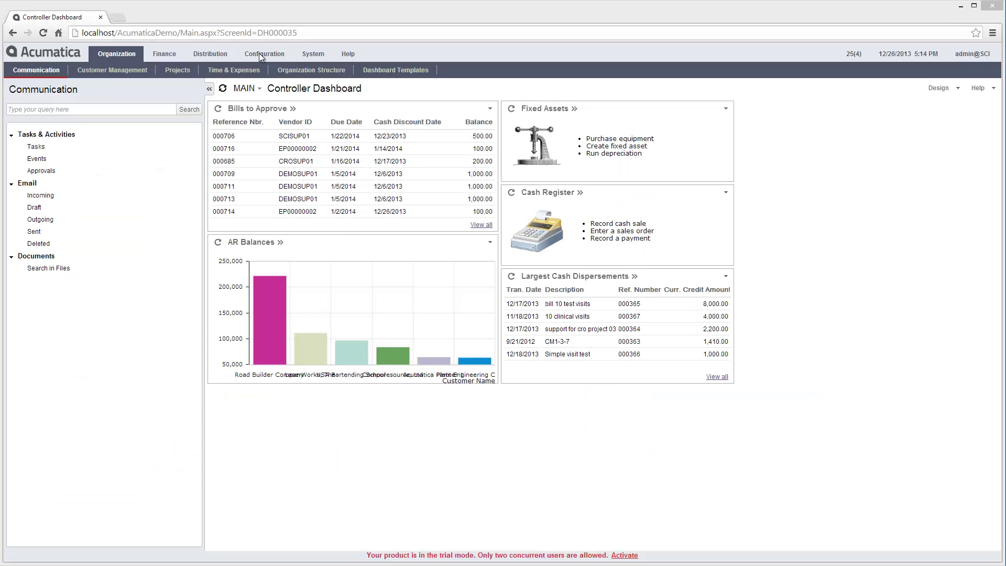
Create and save attribute EXPMARKUP, 'Expense markup percentage', with entry mask 99.
click(258, 52)
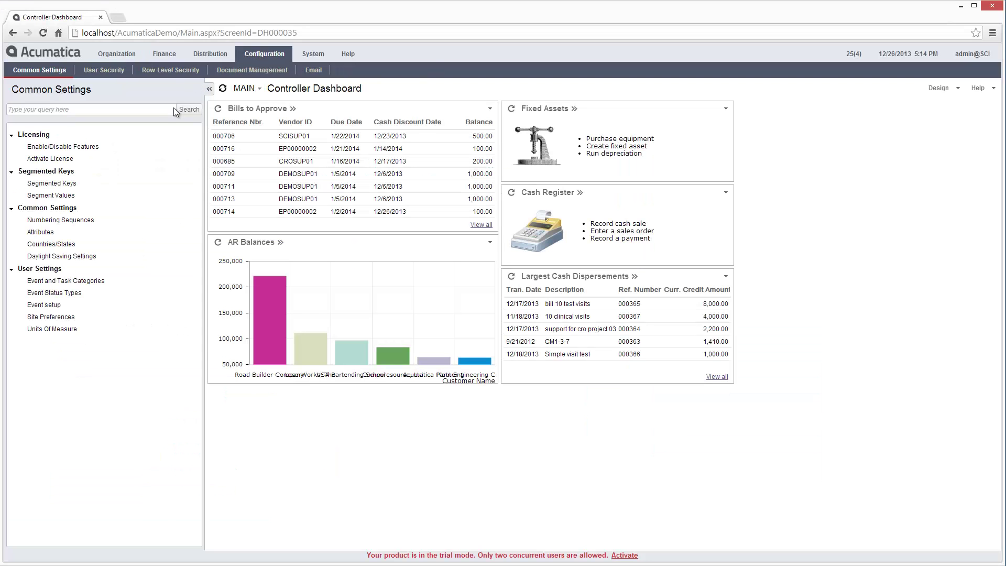
click(36, 233)
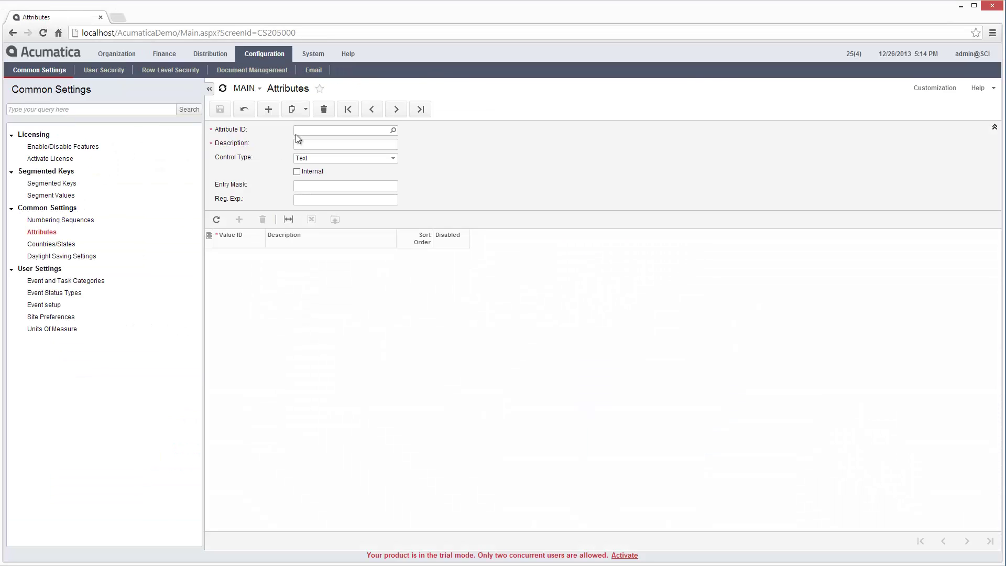
click(295, 132)
text(EXPMARKUP)
key(Tab)
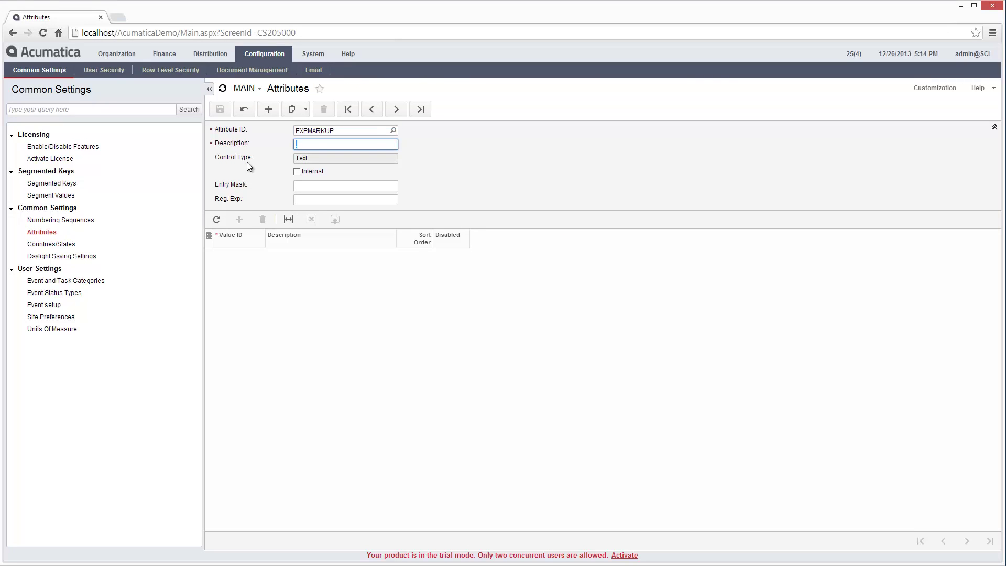
text(Expense markup percentage)
key(Tab)
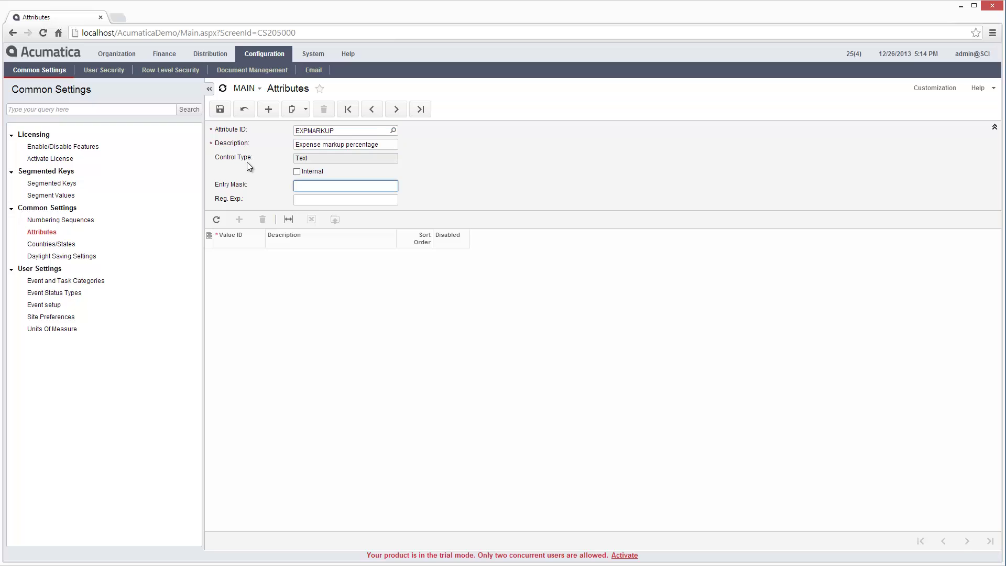
text(99)
key(Tab)
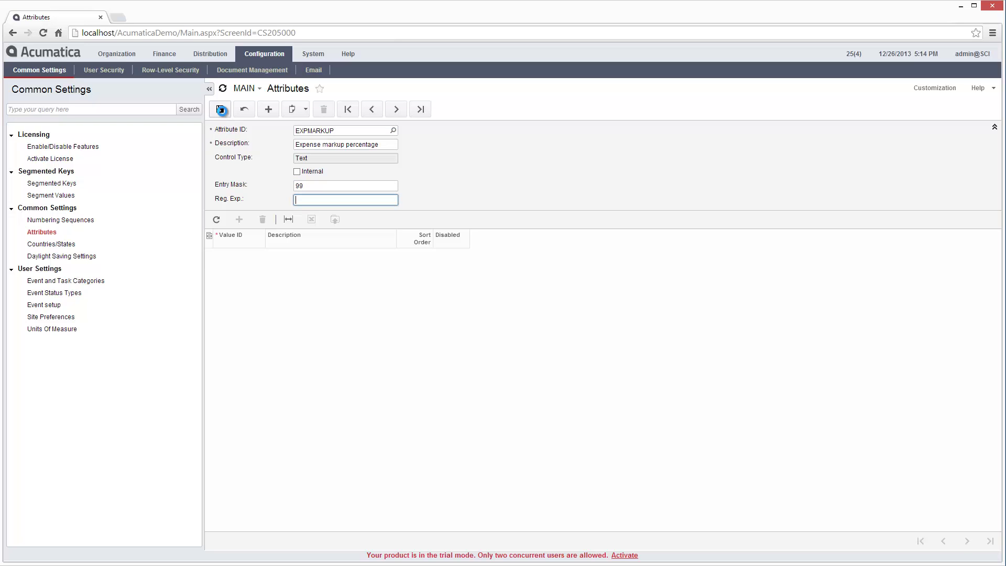
click(221, 110)
click(116, 53)
Mark EXPMARKUP as required among the Project attributes in project setup and save.
click(169, 70)
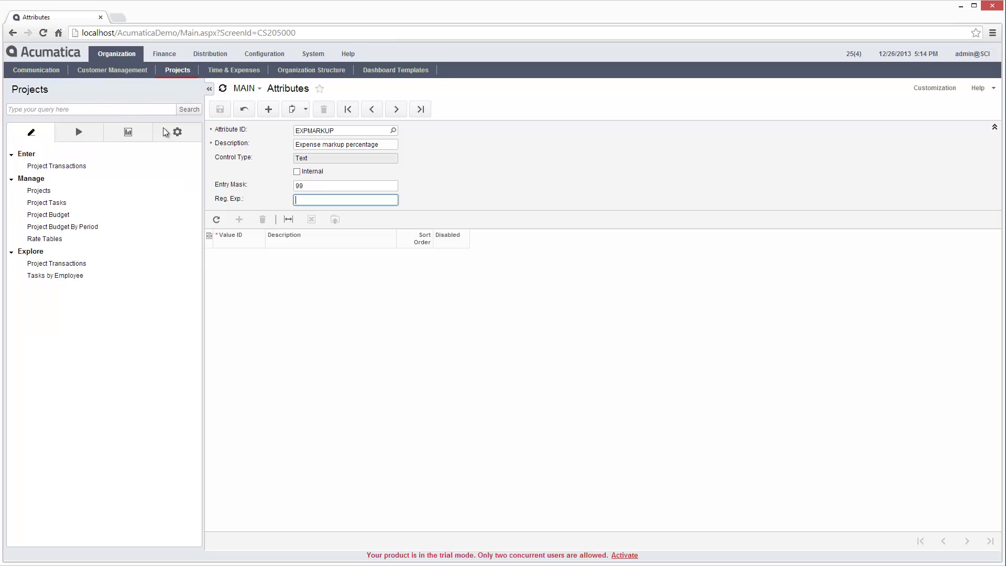
click(177, 133)
click(47, 226)
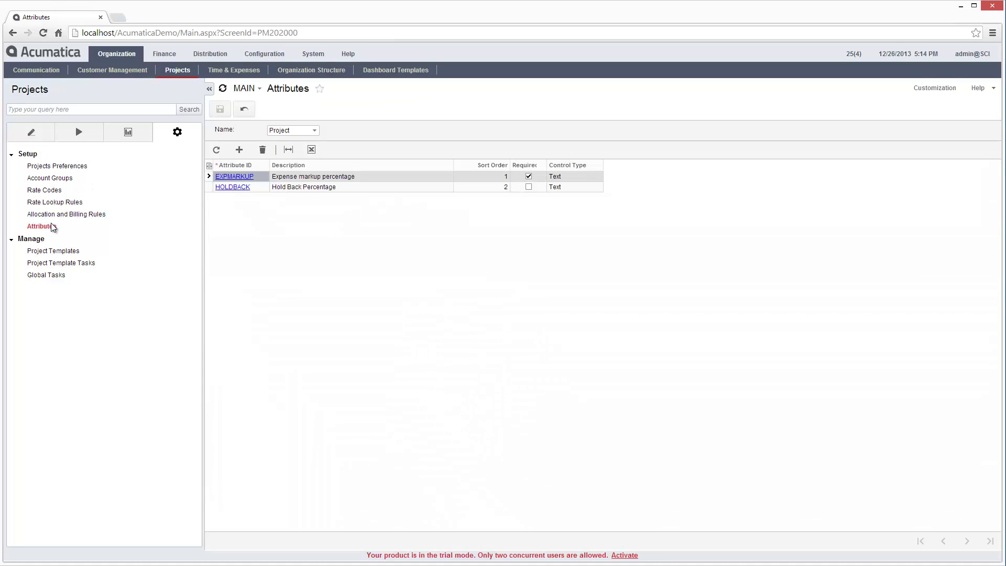
click(314, 130)
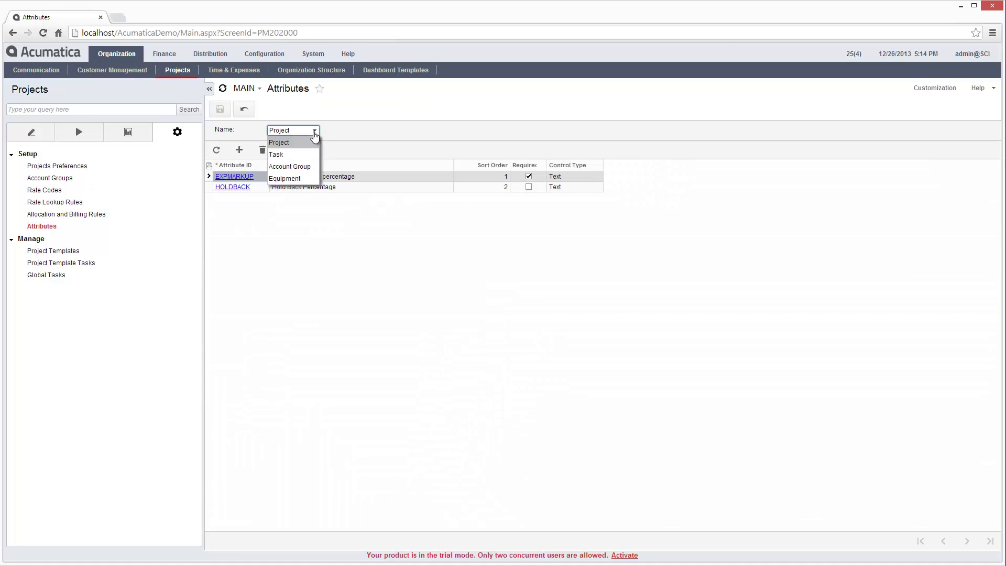
click(313, 136)
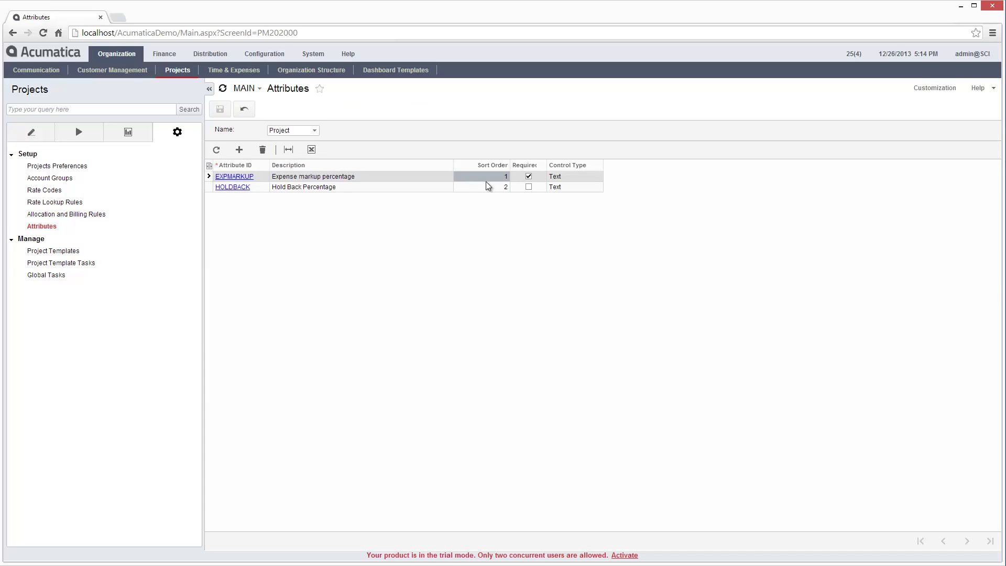
click(529, 178)
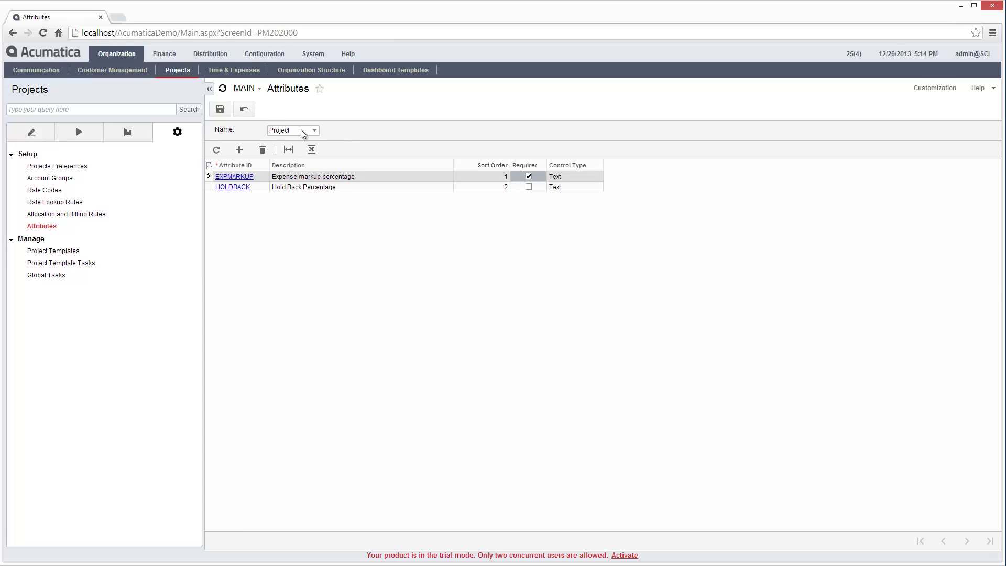
click(220, 110)
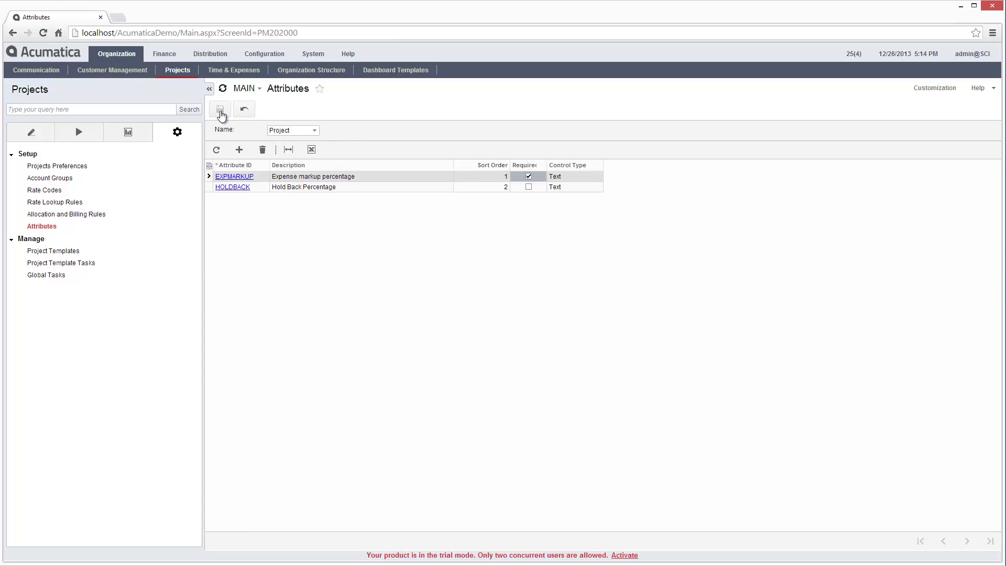
click(94, 214)
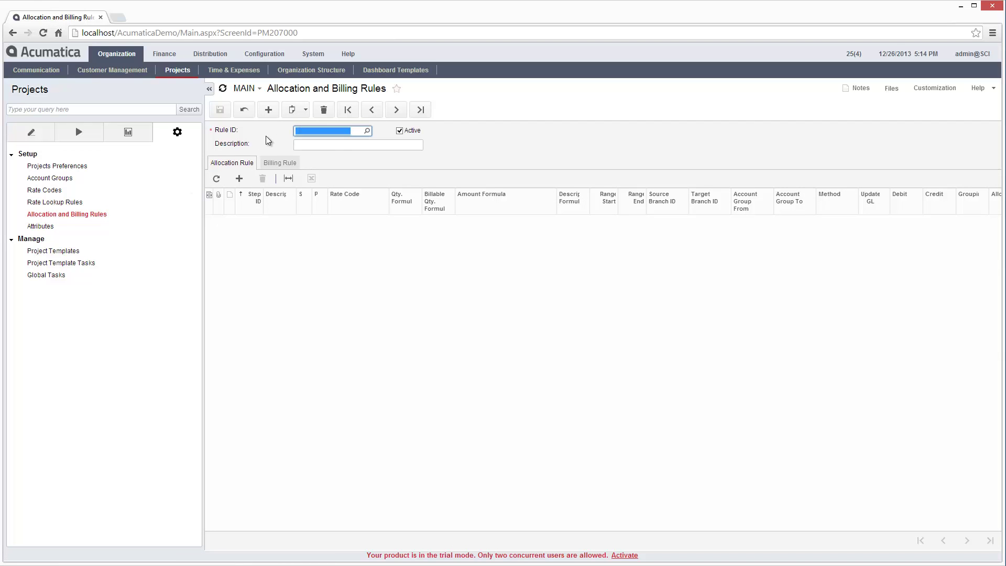
text(TMR)
Load the TMR rule and insert EXPMARKUP into step 40's amount formula.
key(Tab)
click(503, 251)
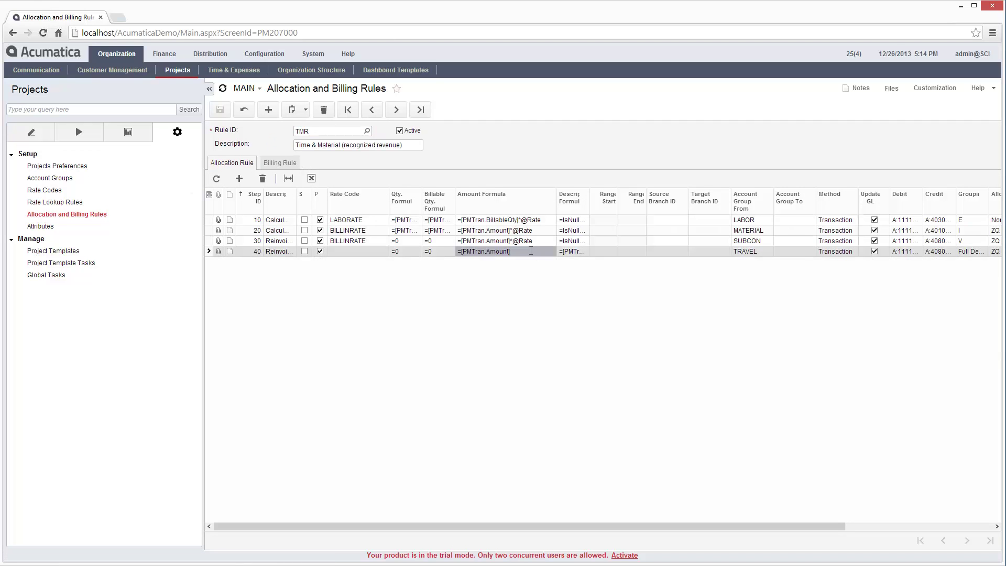
click(560, 252)
text(*)
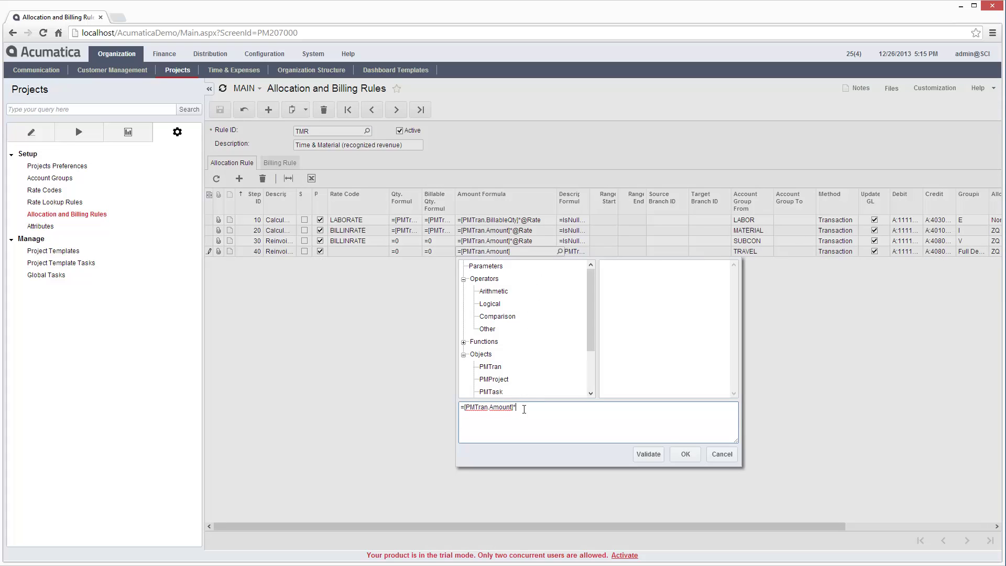
text((1+ ()
click(498, 380)
drag(733, 276, 745, 330)
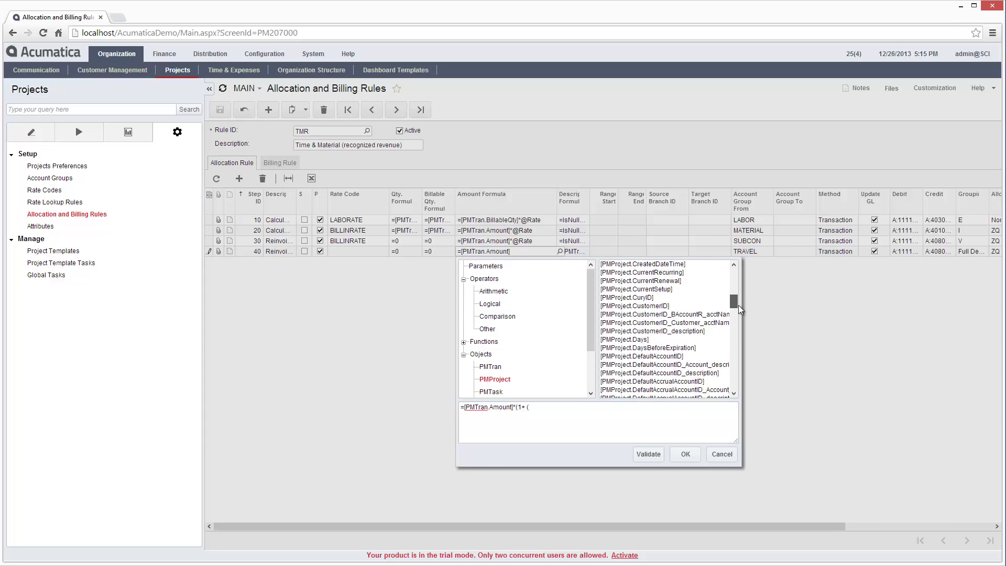
scroll(712, 311, down, 2)
double_click(684, 289)
text(/100))
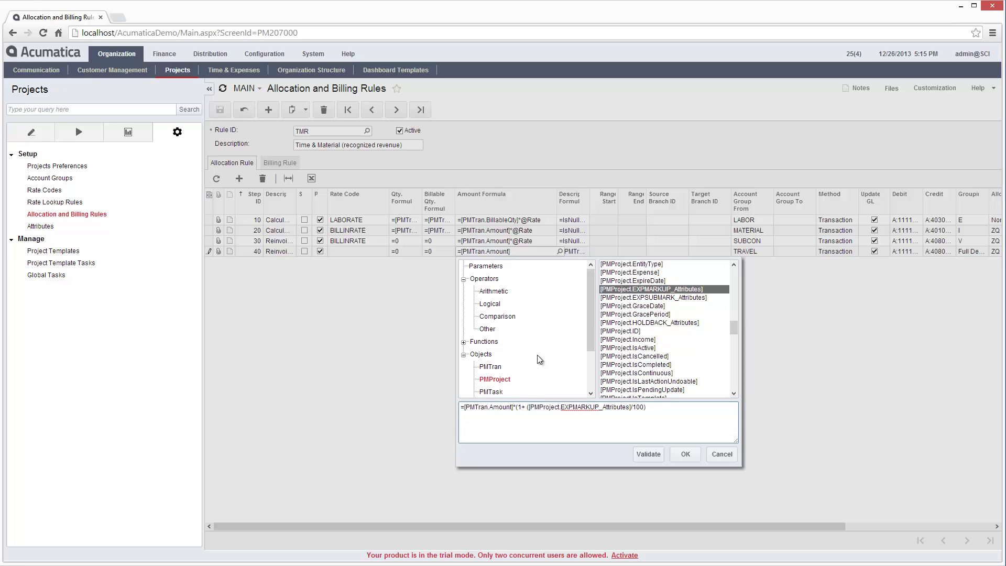
Convert the markup to a number, validate the formula, and save the TMR rule.
click(463, 342)
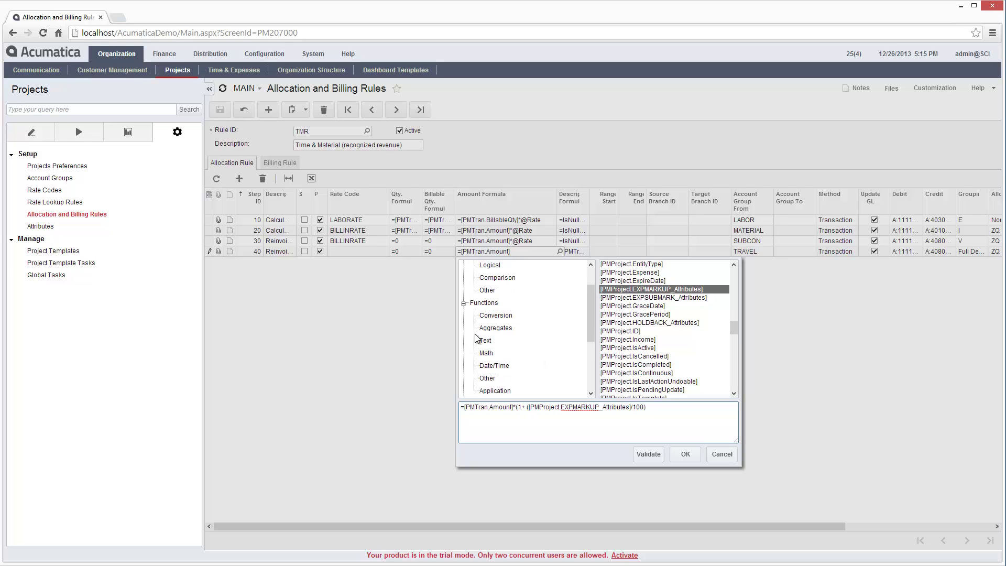
click(496, 315)
double_click(603, 284)
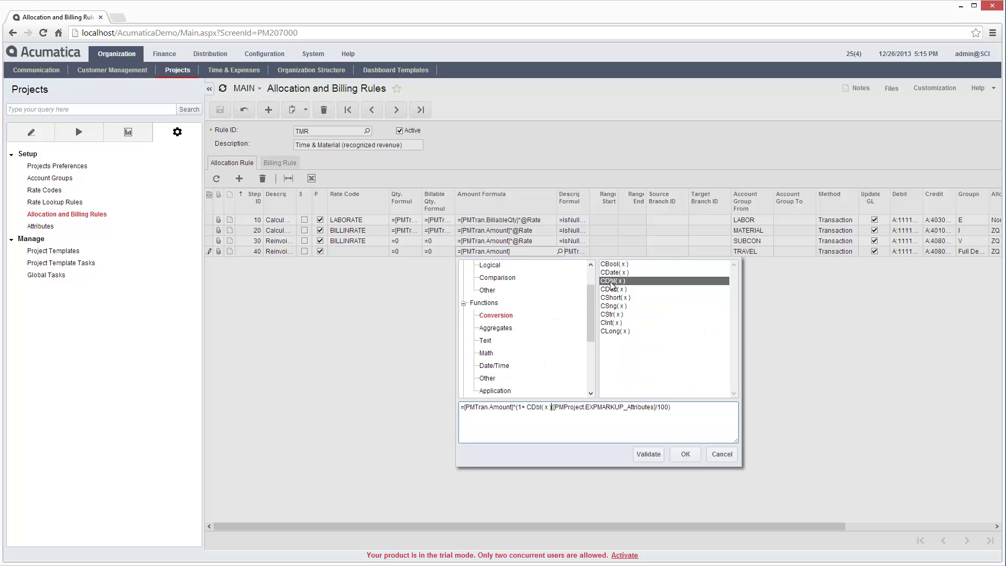
click(648, 453)
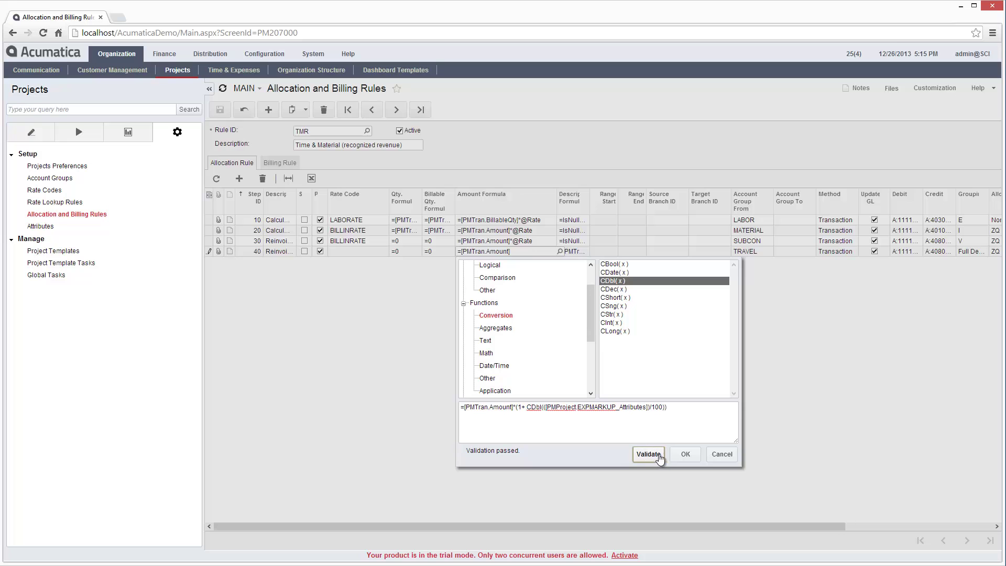
click(686, 455)
click(220, 110)
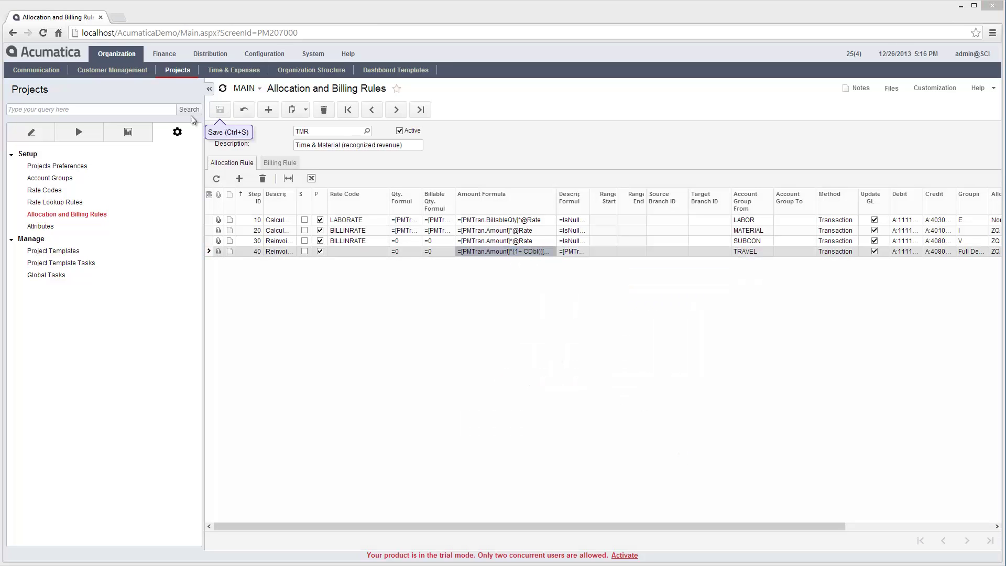
click(32, 132)
Set DEMO04's task 02INSTALL to Active and save, dismissing the missing-attributes error.
click(40, 191)
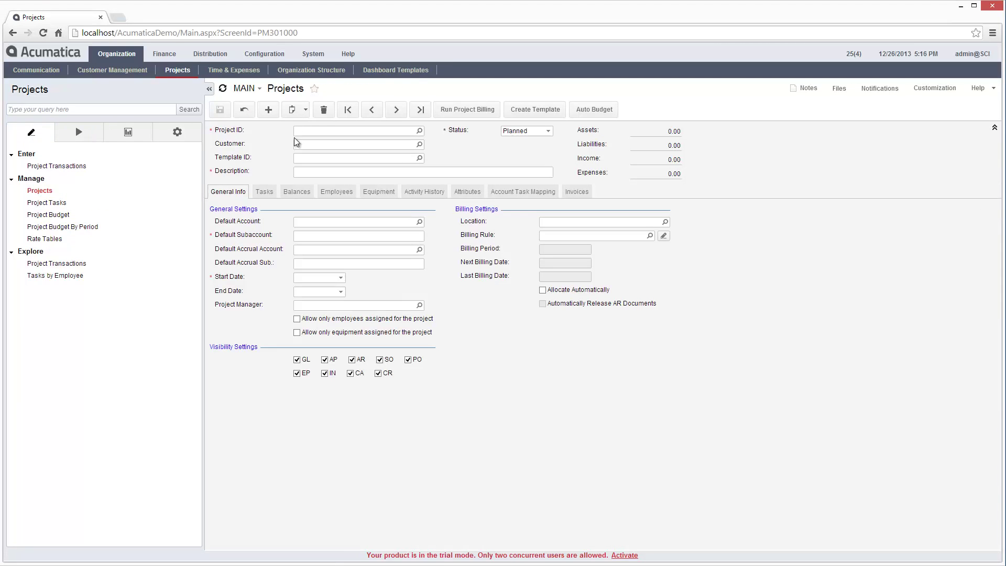
text(DEMO04)
key(Tab)
click(264, 191)
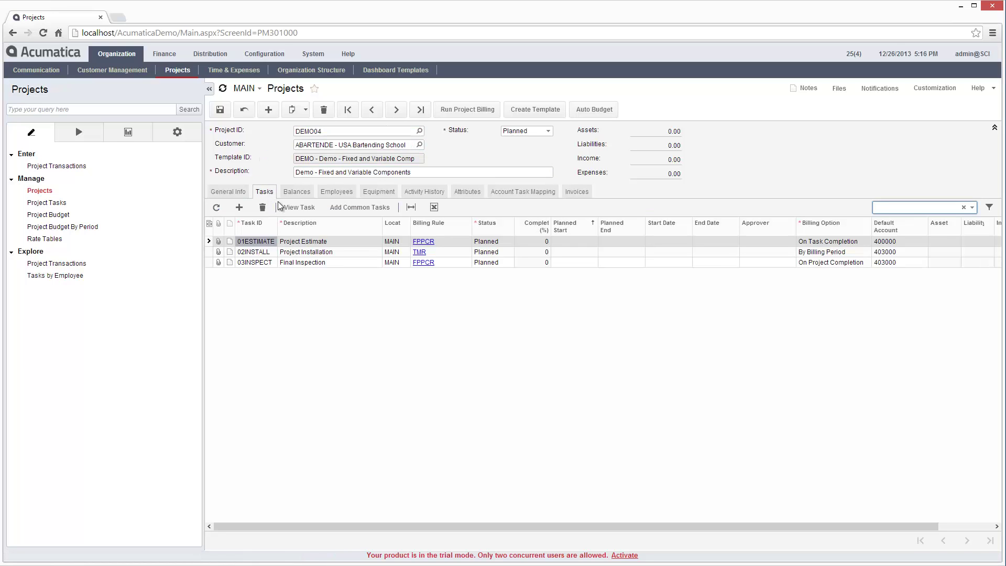
click(497, 251)
click(497, 252)
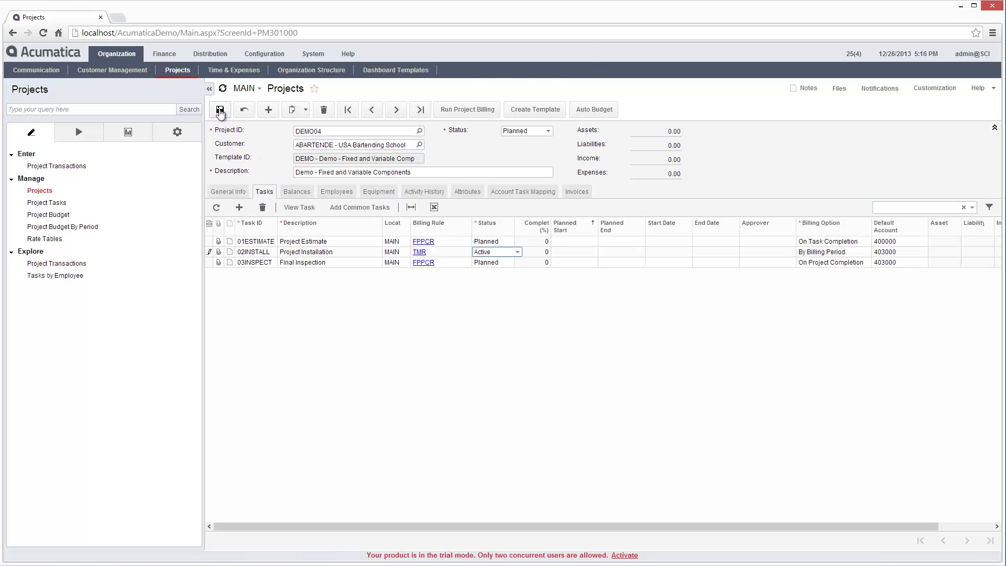
click(221, 109)
click(566, 97)
Give DEMO04 an Expense markup percentage of 20 and set its status to Active.
click(472, 191)
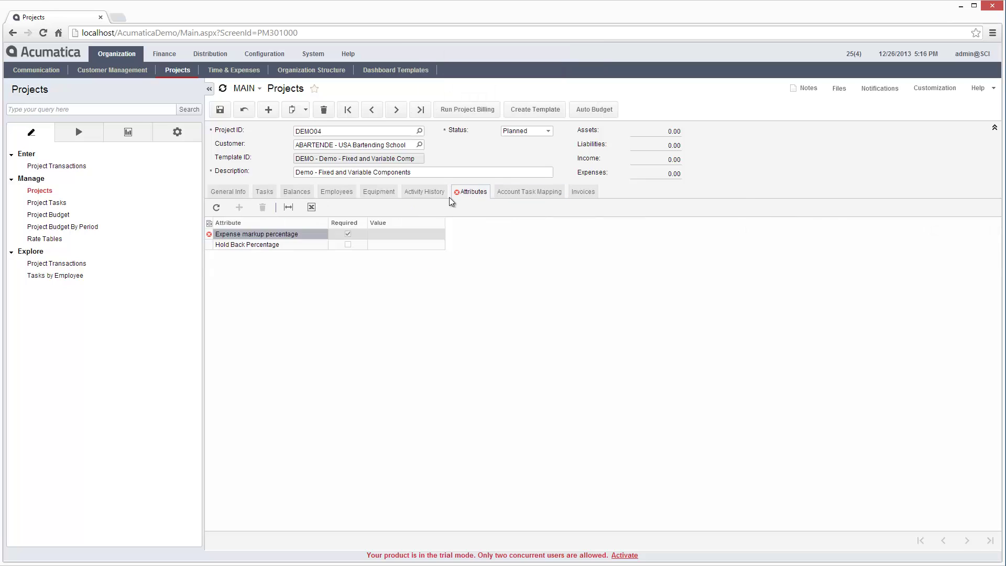
click(400, 235)
text(20)
click(220, 109)
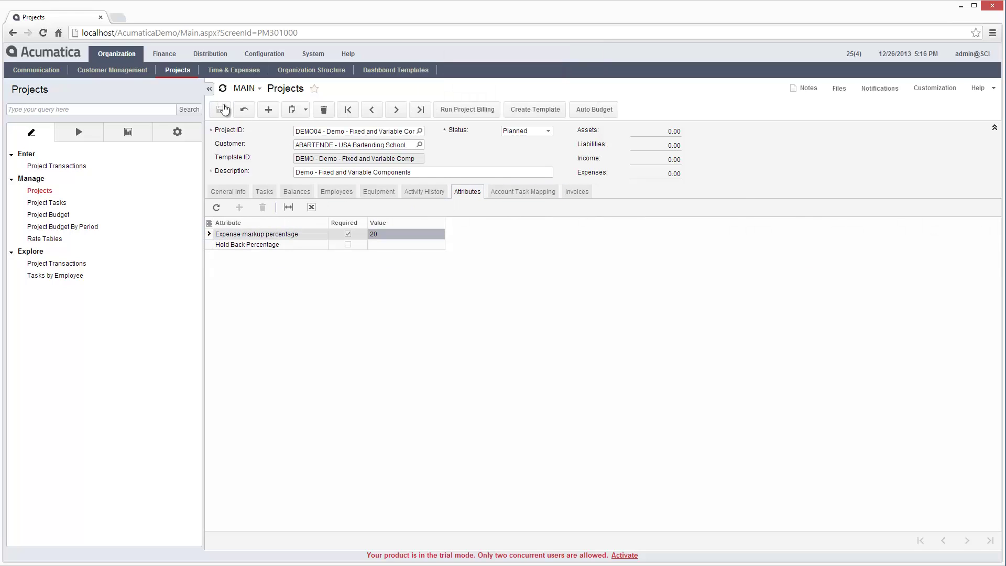
click(553, 129)
click(519, 142)
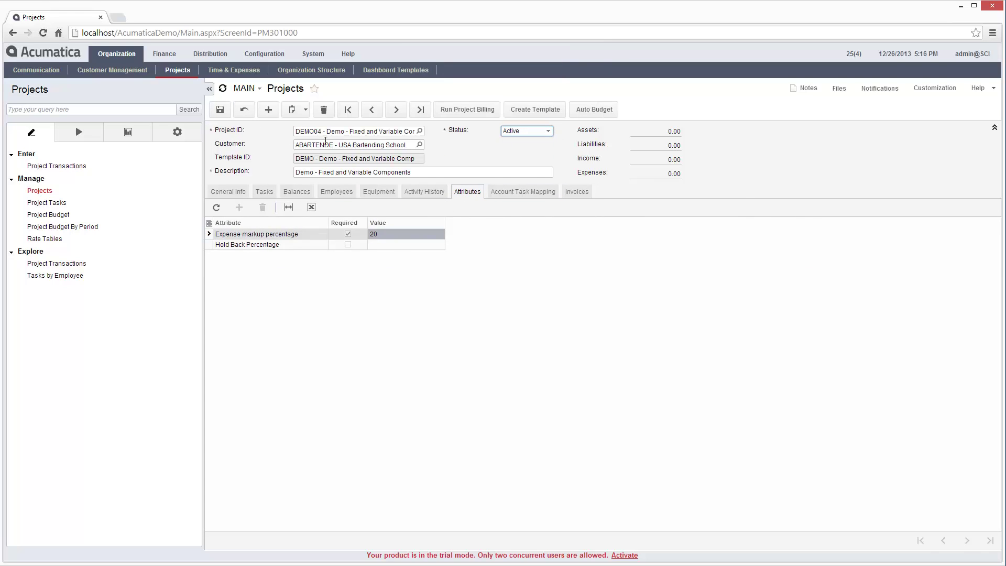
Enter a 100.00 travel expense claim for DEMO04, take it off hold, and release it.
click(233, 69)
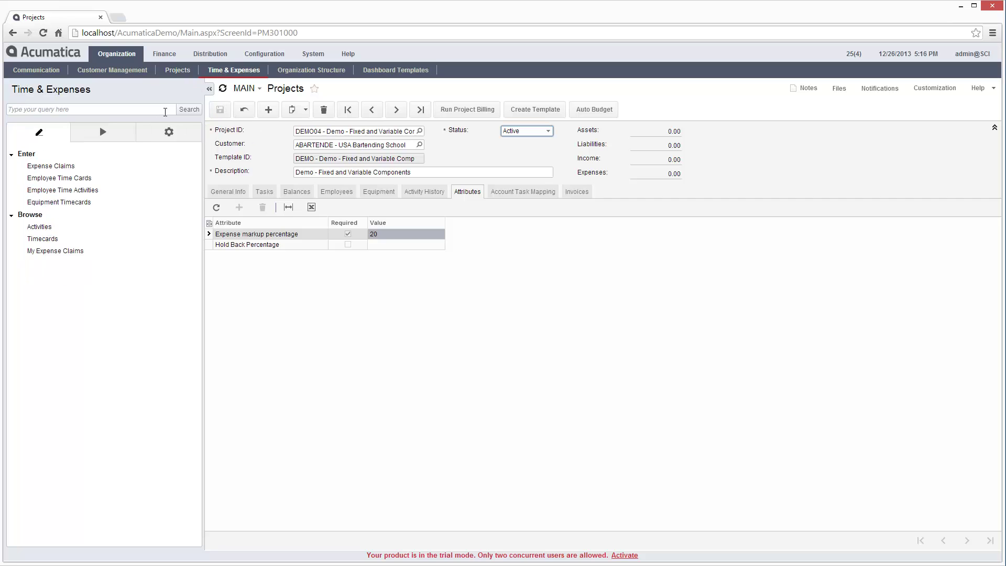
click(68, 166)
click(265, 212)
text(quick expense claim - project demo04)
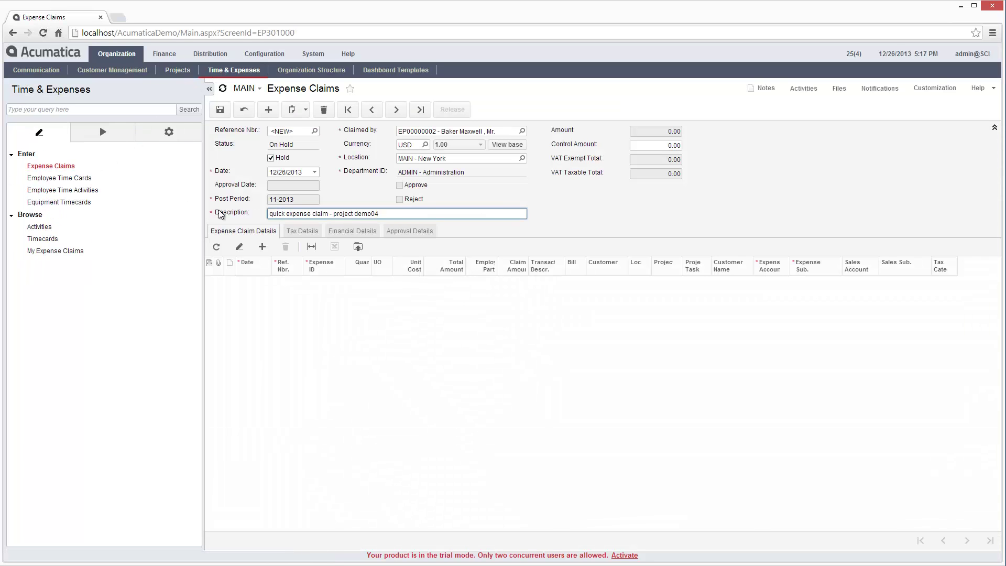
key(Tab)
text(100)
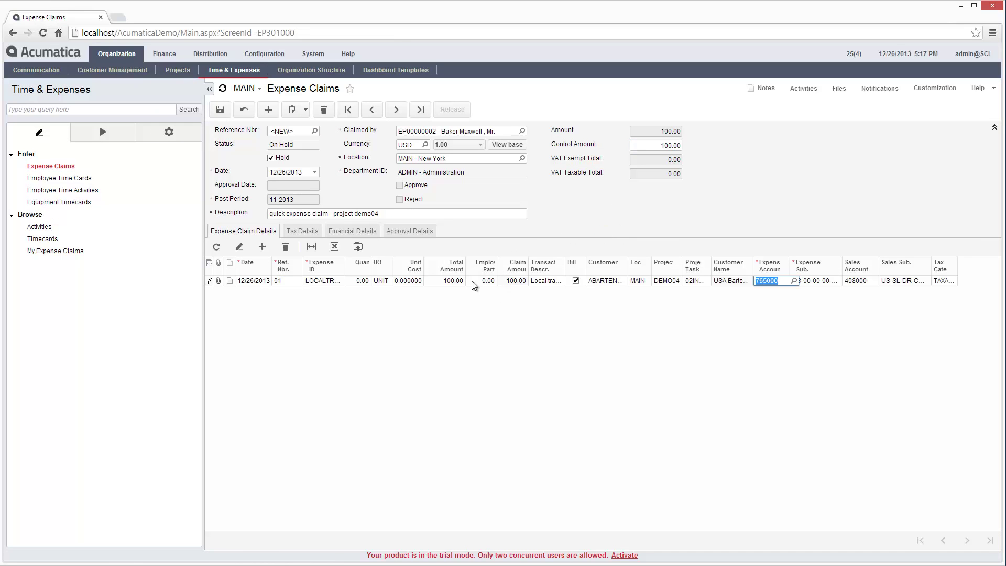
click(271, 157)
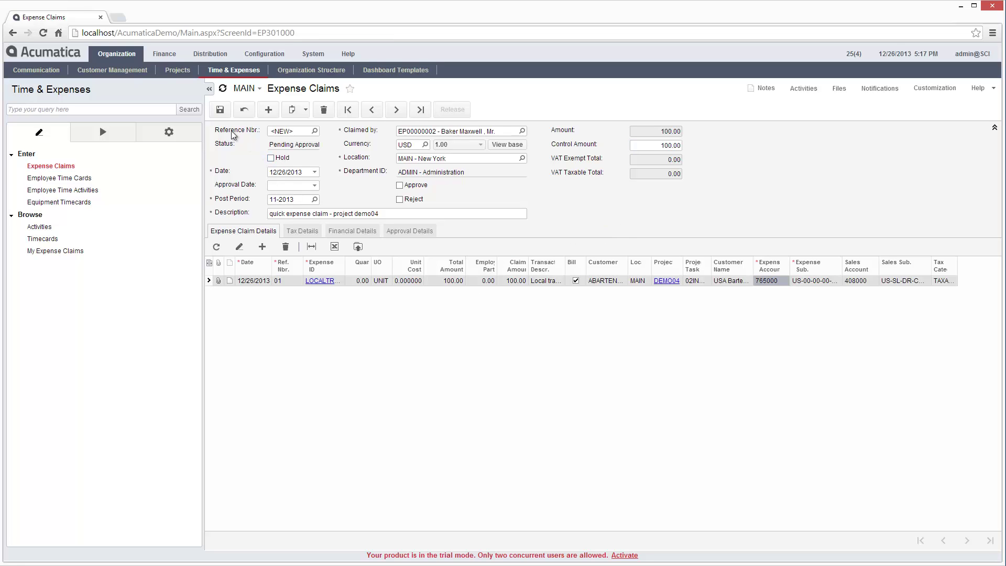
click(220, 109)
click(177, 69)
Confirm DEMO04's 100.00 TRAVEL actual amount, then run allocations for DEMO04.
click(39, 191)
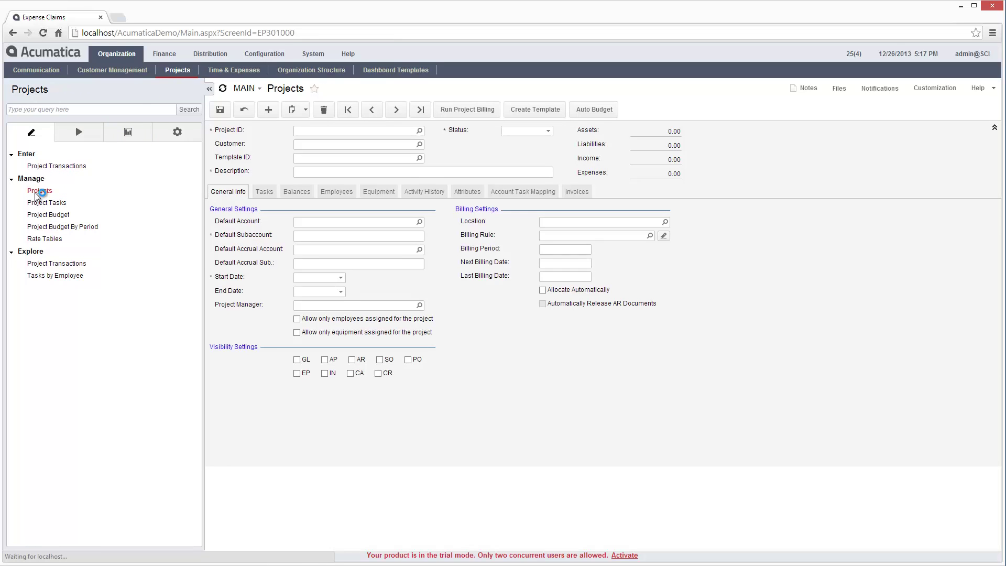
click(297, 191)
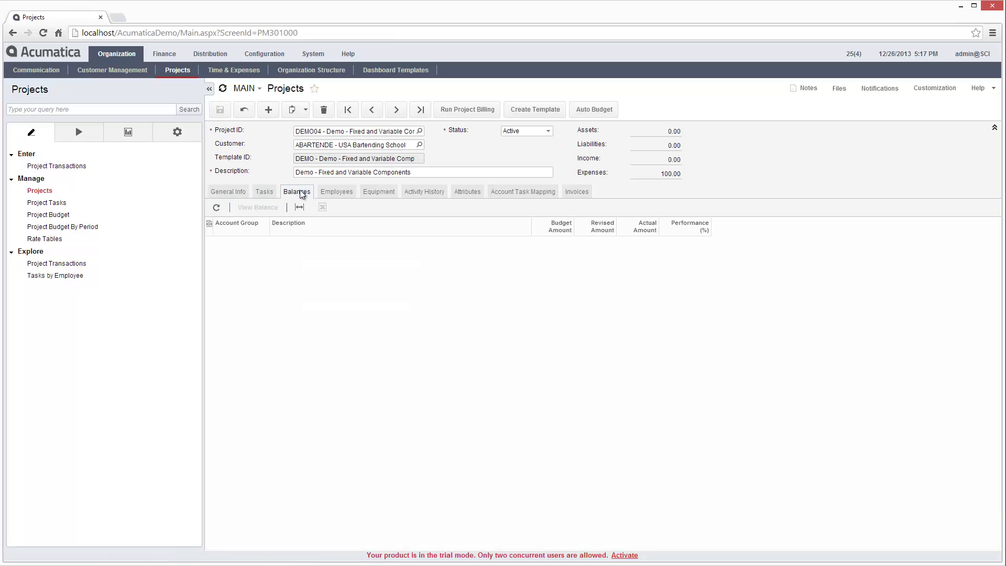
click(645, 307)
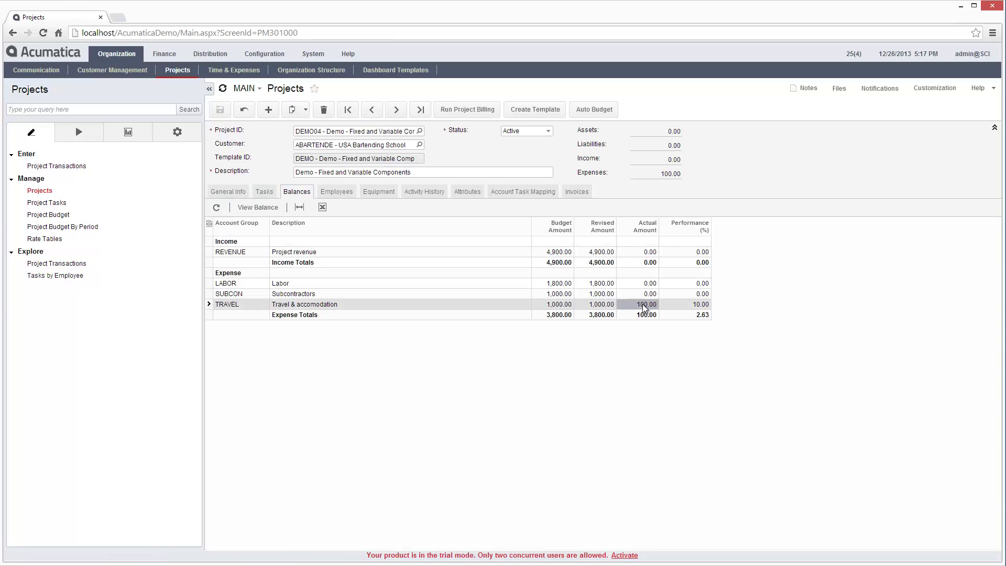
click(79, 134)
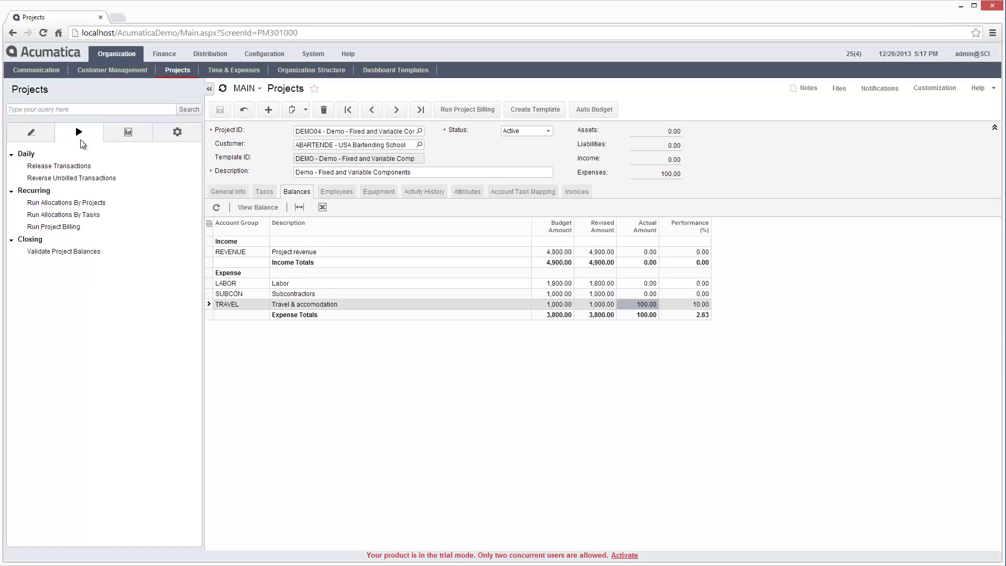
click(68, 202)
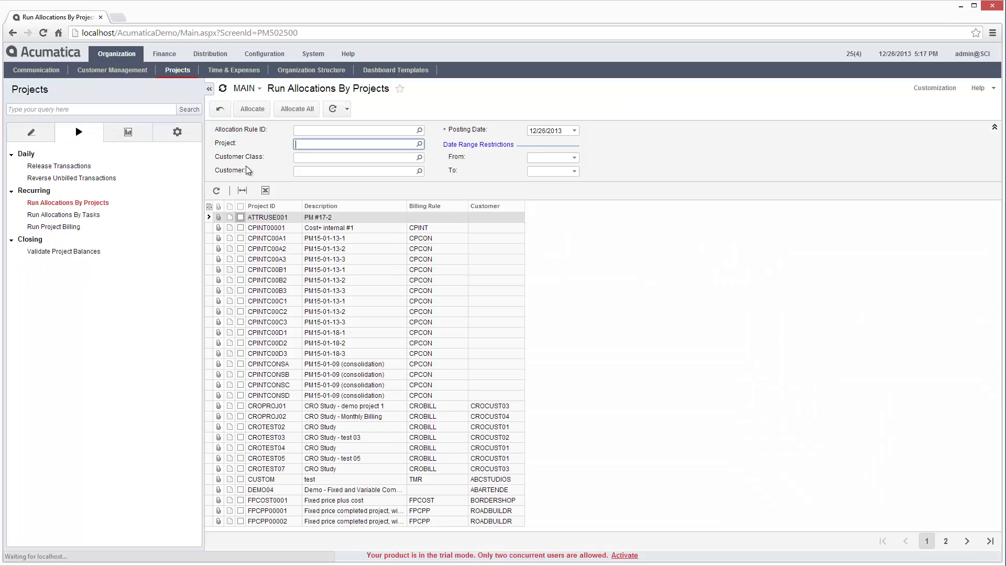
text(DEMO04)
key(Tab)
click(241, 217)
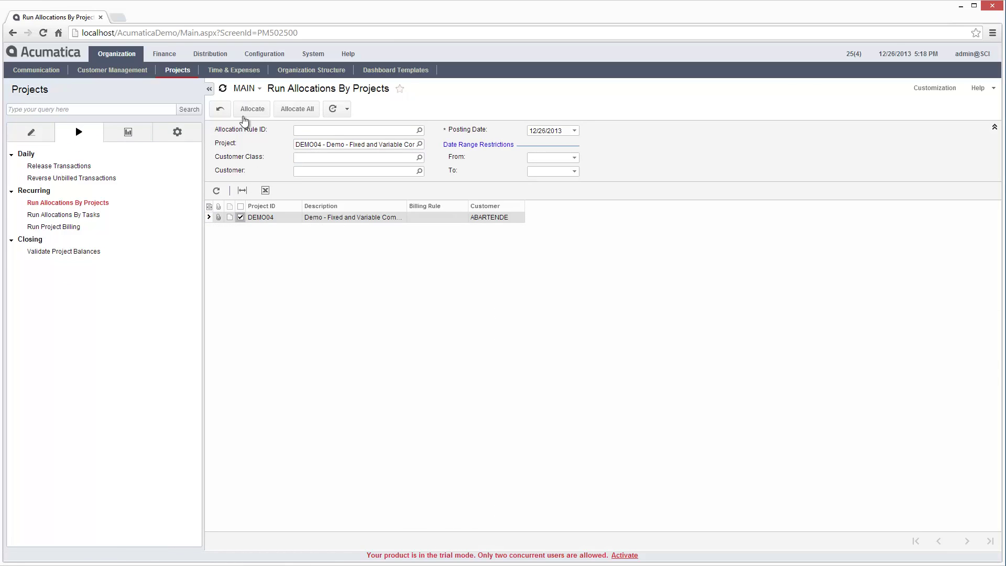
click(245, 112)
Run project billing for DEMO04 and view its 120.00 invoice.
click(28, 133)
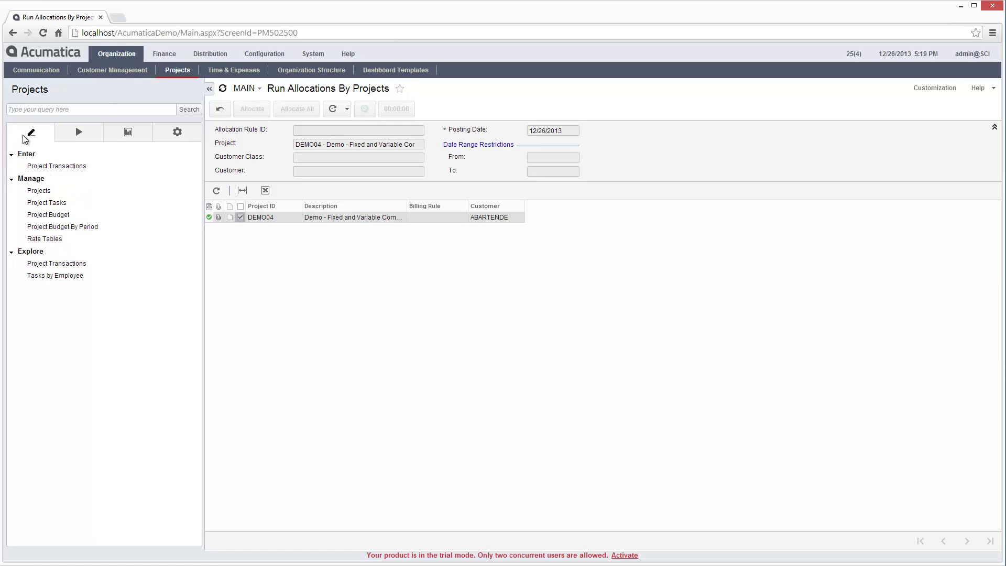
click(38, 191)
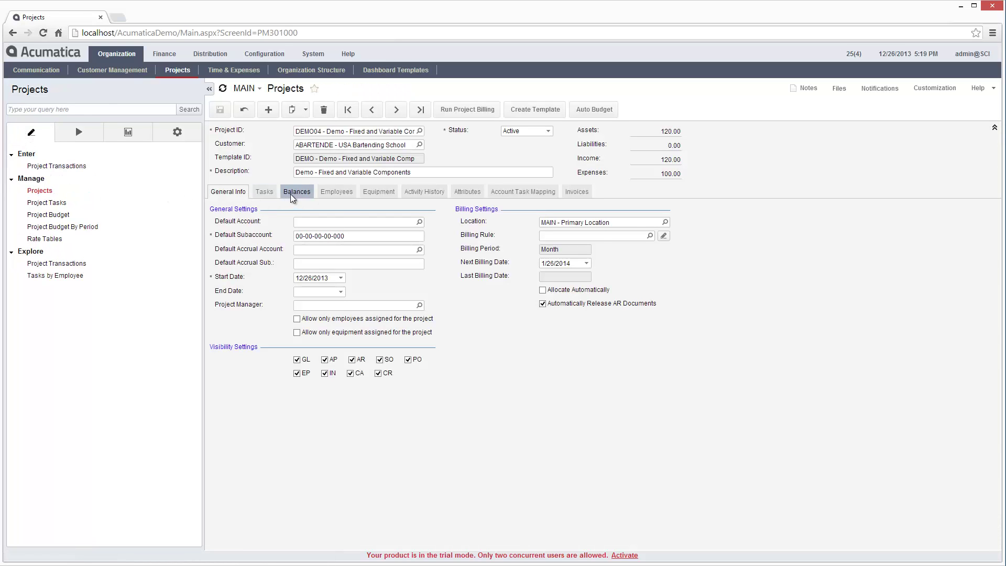
click(298, 192)
click(464, 112)
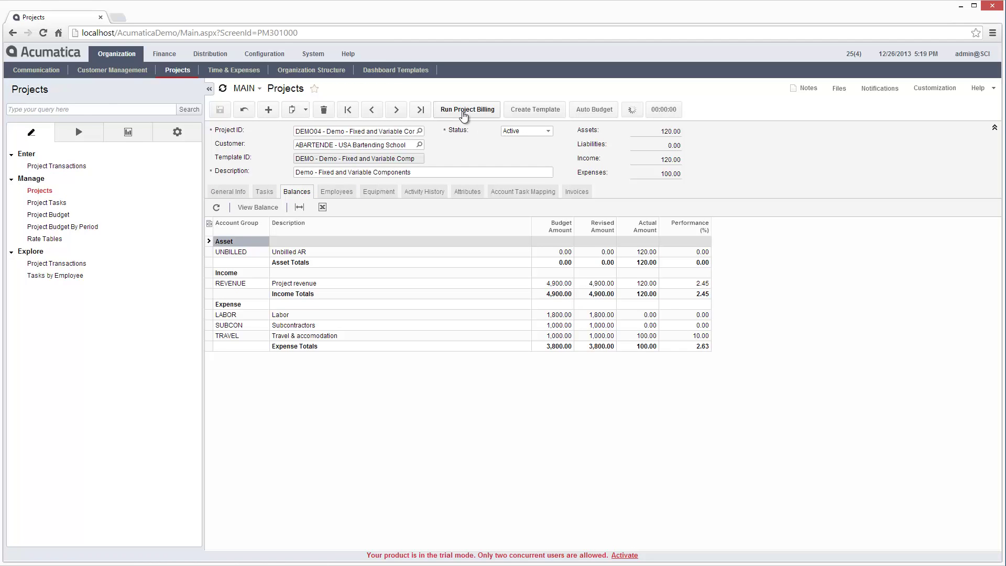
click(576, 193)
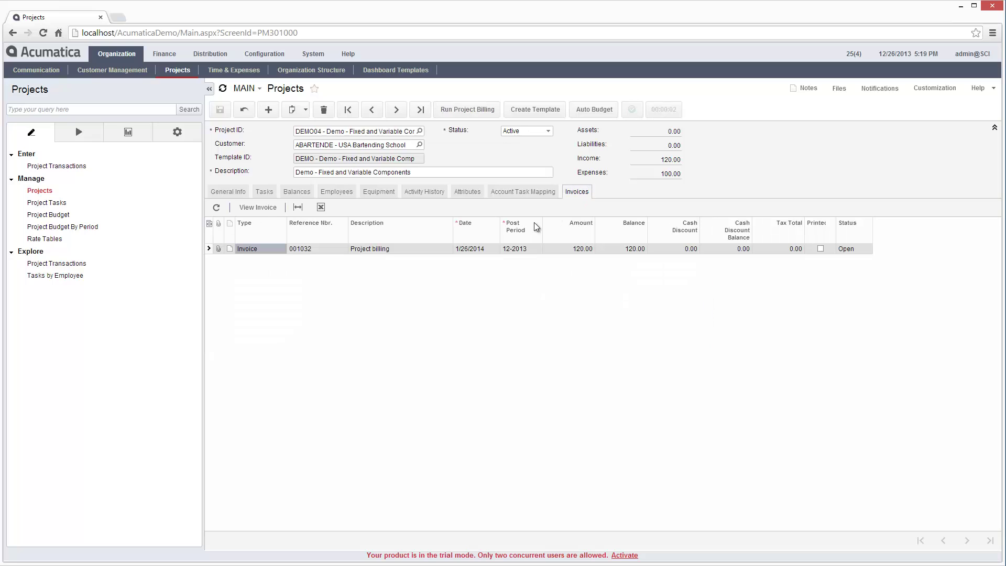